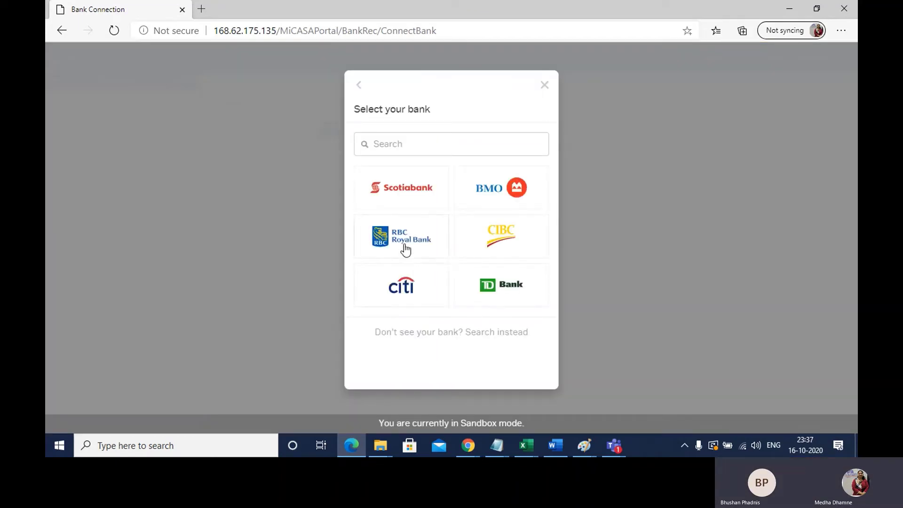
- Choose RBC Royal Bank and enter the sandbox username and password
left_click(405, 249)
left_click(405, 191)
type("user")
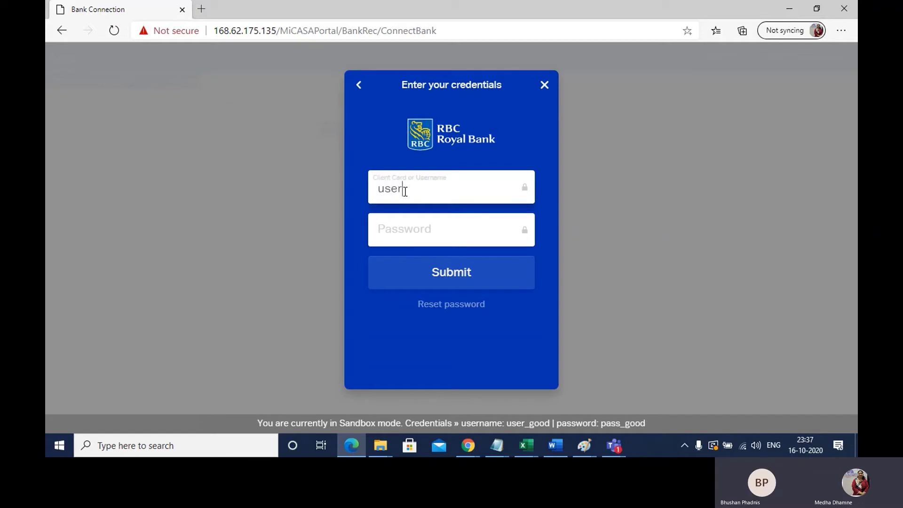
type("_good")
left_click(421, 232)
type("pass")
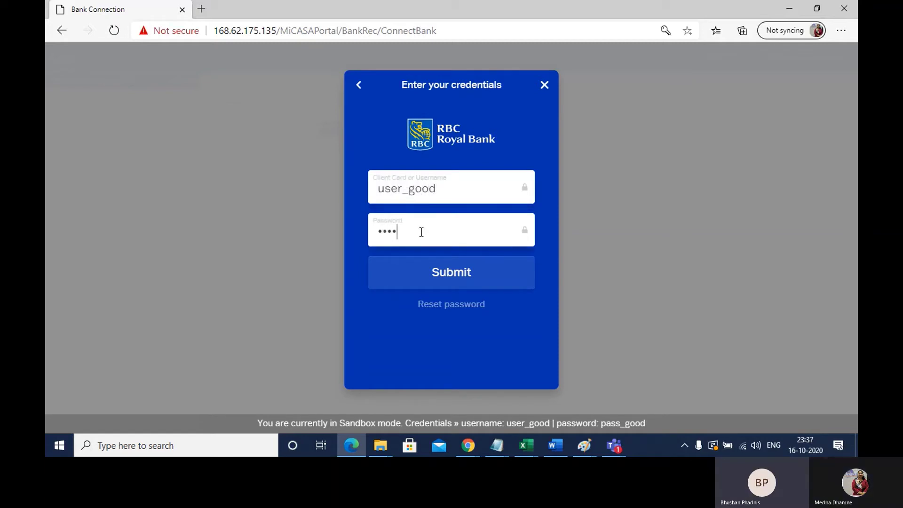
type("_good")
- Submit the RBC login, dismiss the success message, and go to Reconcile Transactions
left_click(452, 282)
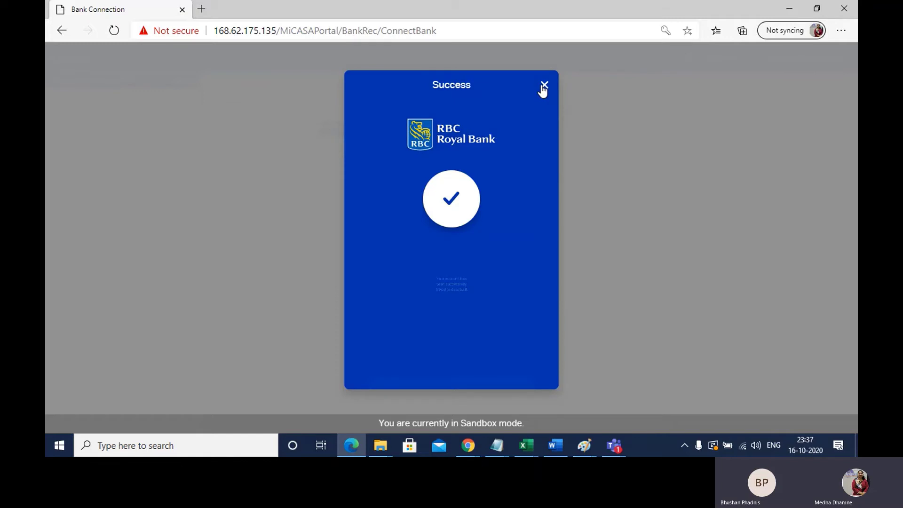
left_click(544, 85)
left_click(86, 121)
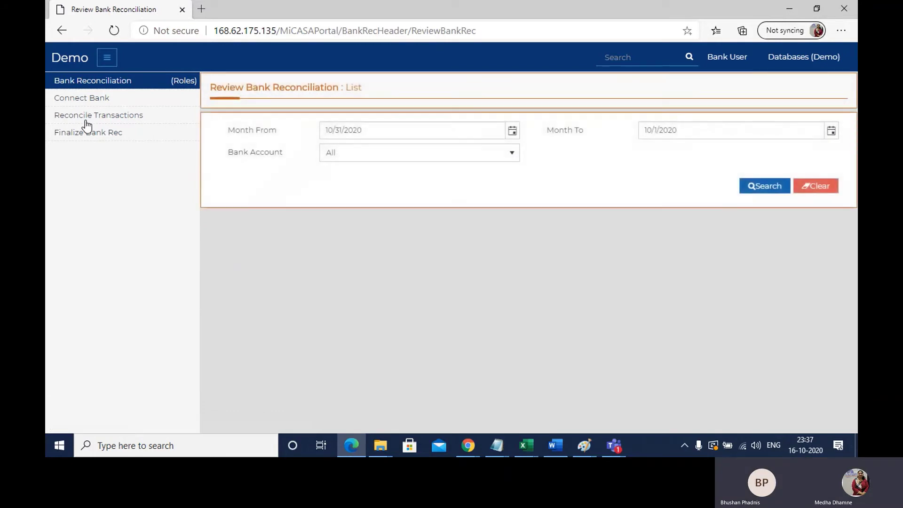
left_click(829, 187)
left_click(766, 187)
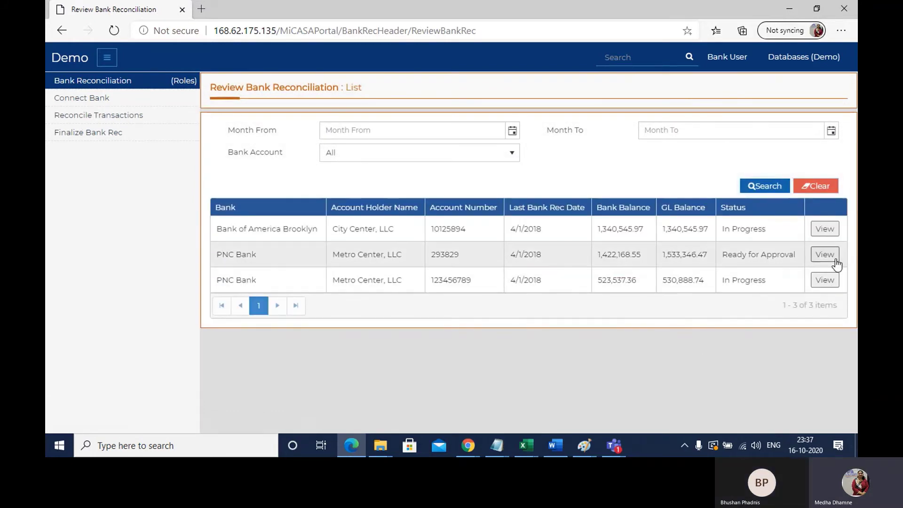
left_click(827, 256)
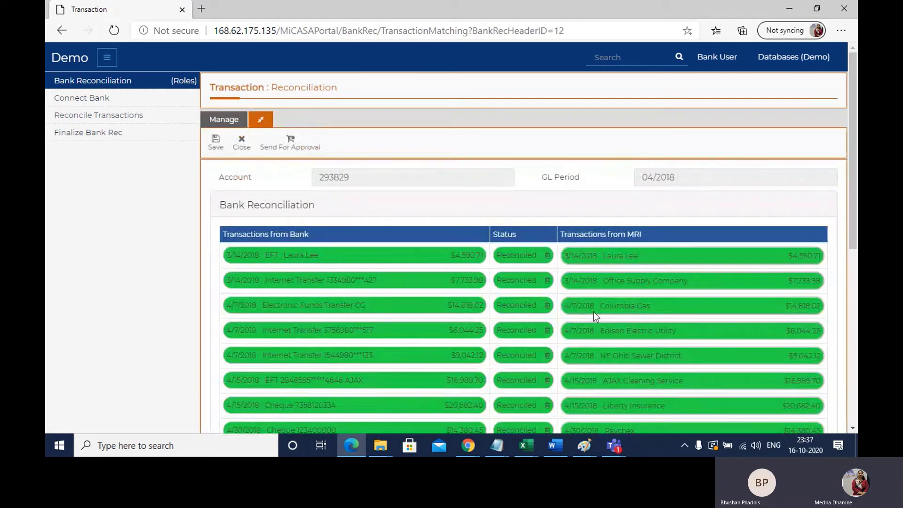
- Scroll through account 293829's April 2018 matched transactions and return to the top
scroll(594, 312, "down", 1)
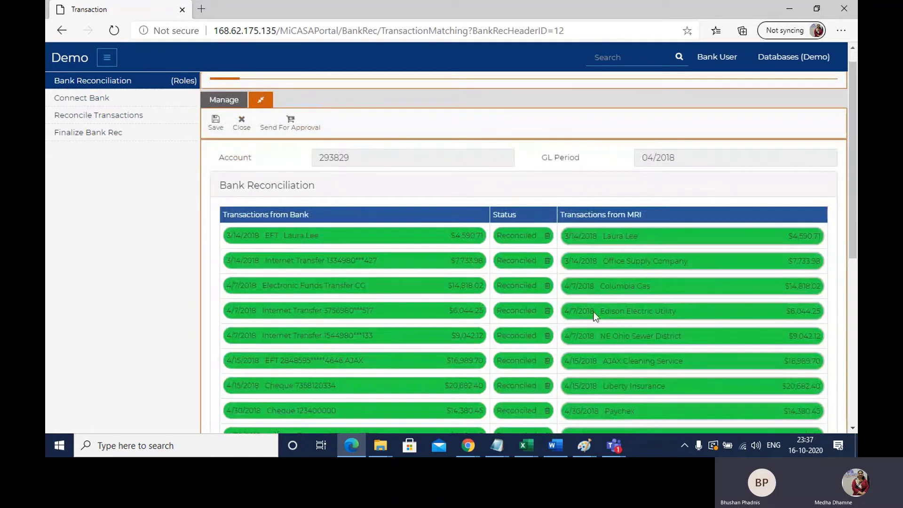
scroll(593, 315, "down", 3)
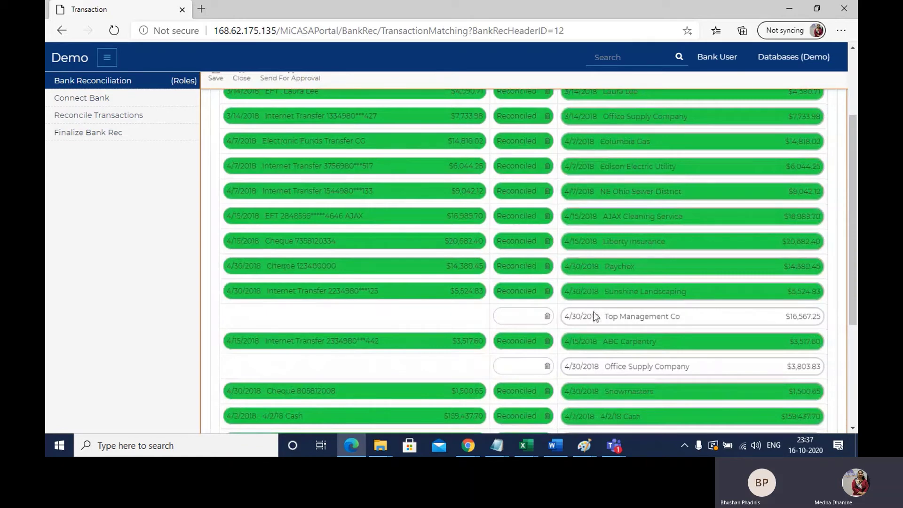
scroll(594, 312, "up", 3)
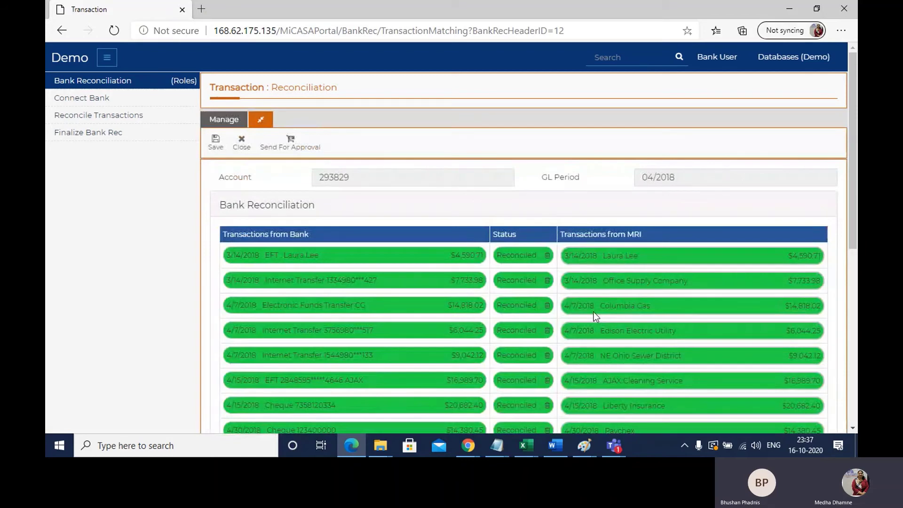
- Match the EFT - TMC bank line to Top Management Co ($16,567.25) and send for approval
scroll(593, 313, "down", 1)
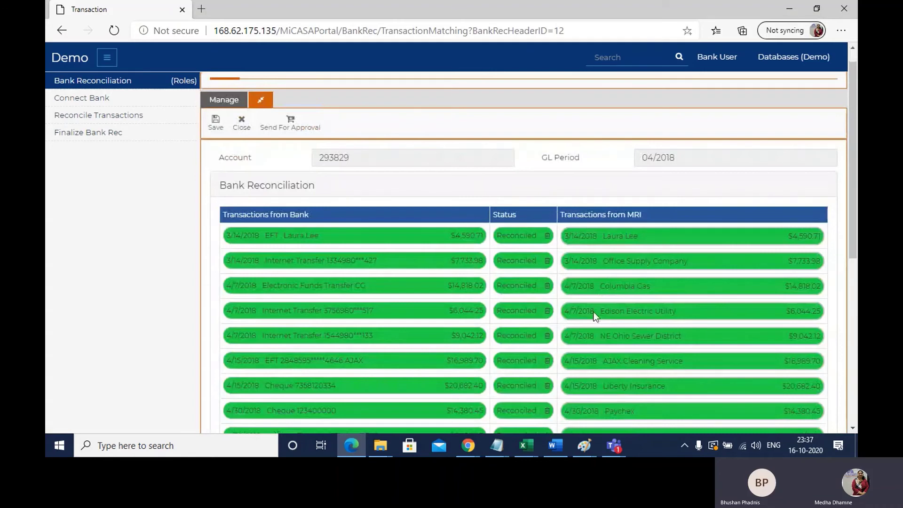
scroll(594, 313, "down", 3)
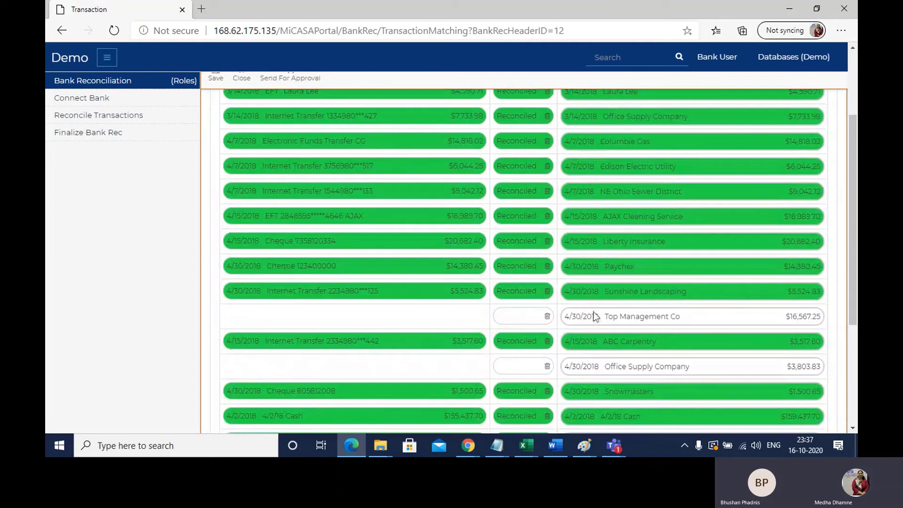
scroll(539, 417, "down", 1)
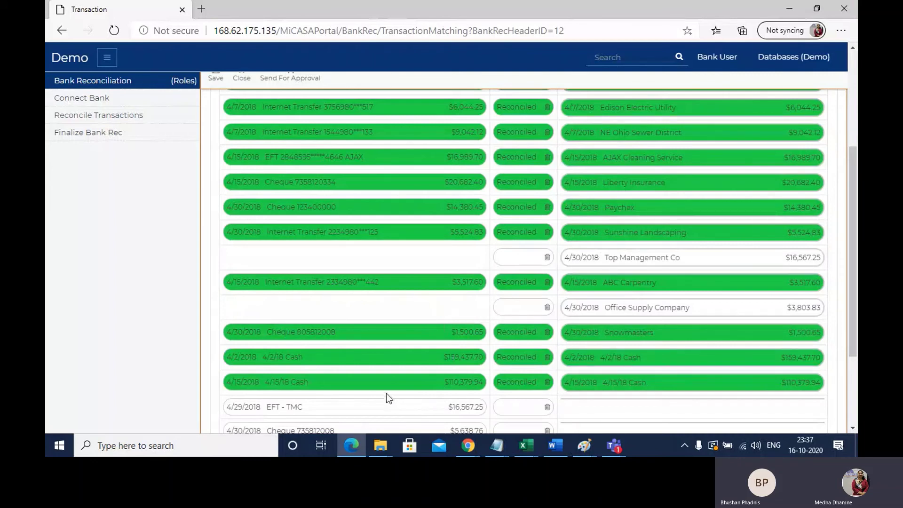
scroll(386, 393, "down", 1)
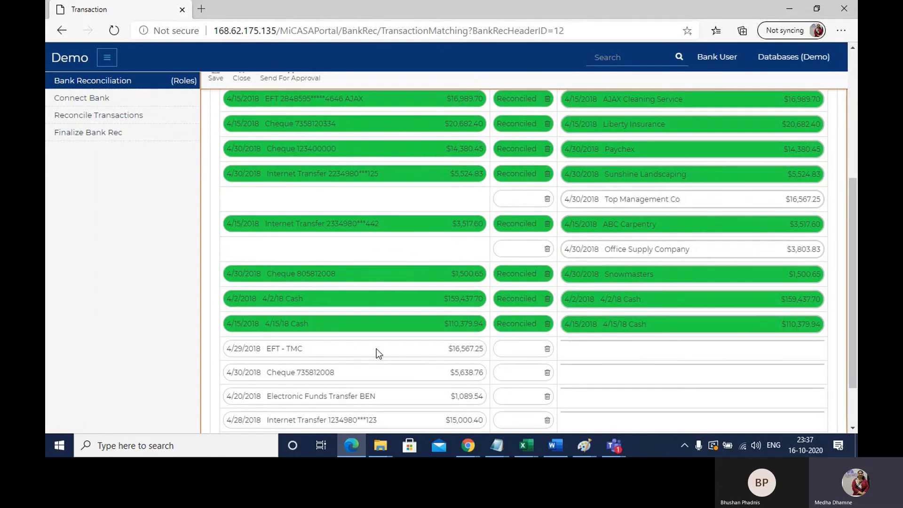
left_click_drag(377, 348, 744, 196)
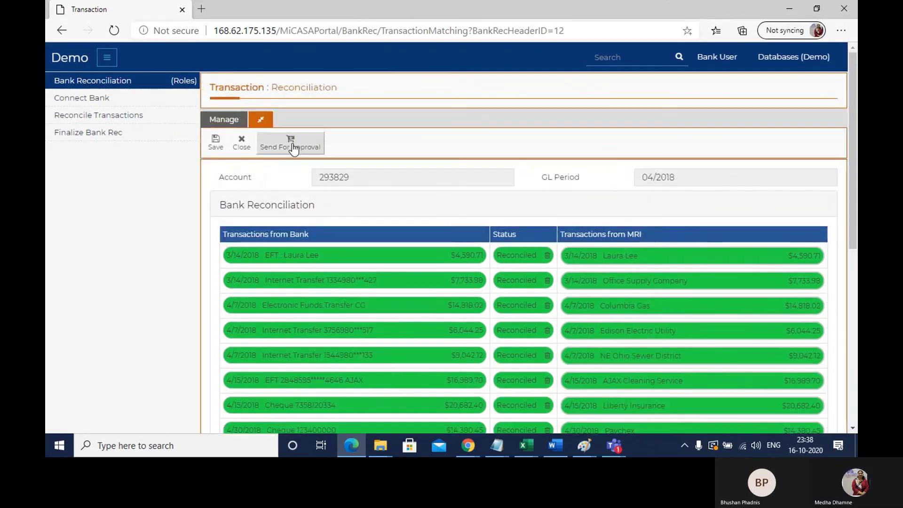
left_click(292, 147)
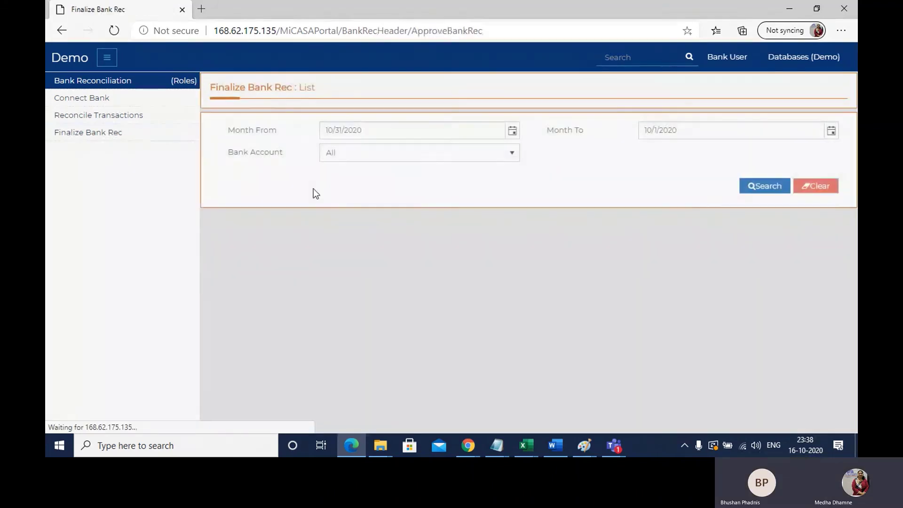
- On Finalize Bank Rec, clear the month filters and open the Ready for Approval reconciliation
left_click(819, 184)
left_click(767, 189)
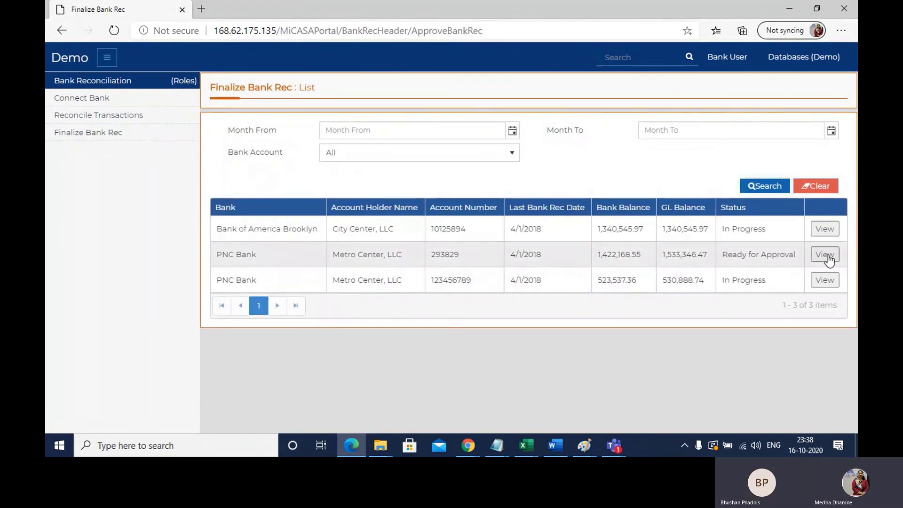
left_click(825, 254)
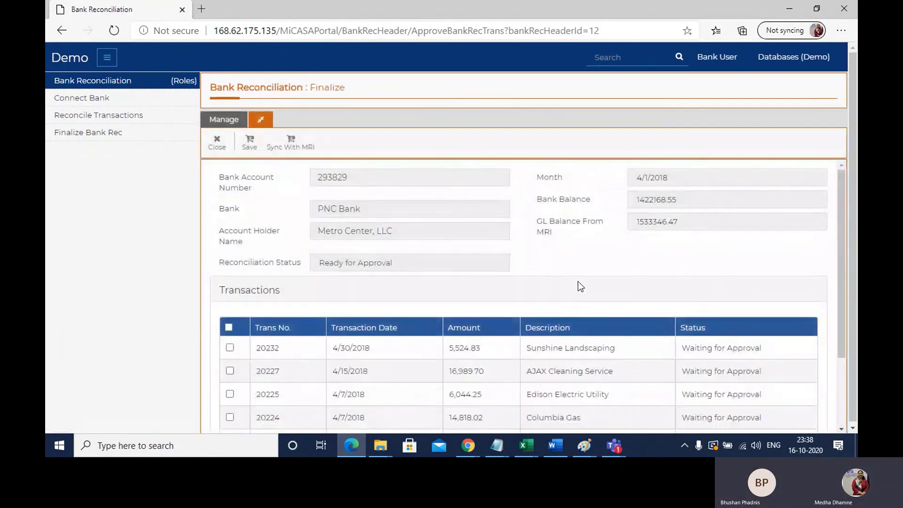
- Select all account 293829 transactions for finalizing and syncing to MRI
scroll(578, 281, "down", 3)
scroll(578, 281, "down", 1)
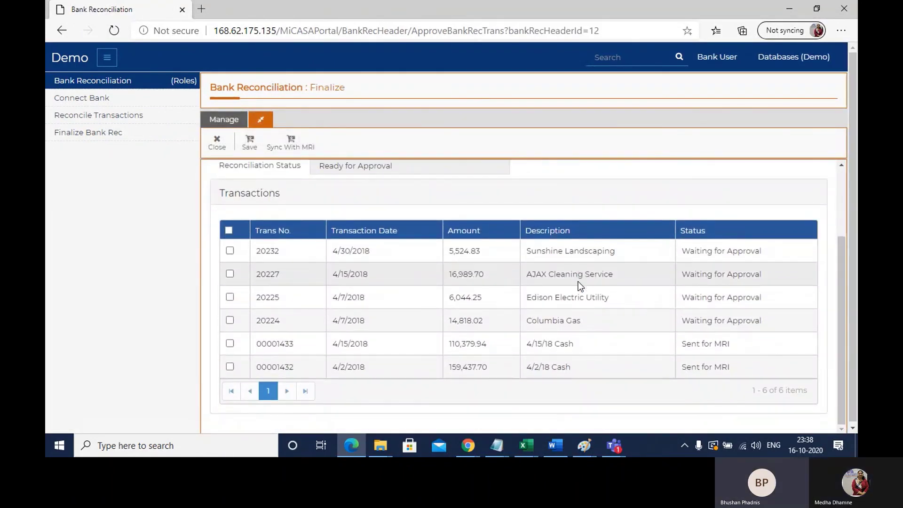
left_click(229, 230)
scroll(233, 212, "up", 2)
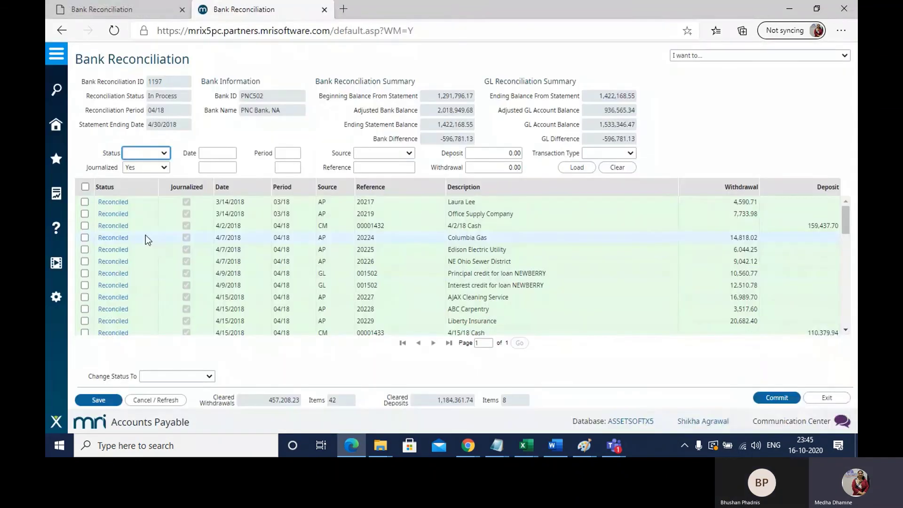
scroll(145, 235, "down", 1)
scroll(146, 235, "down", 4)
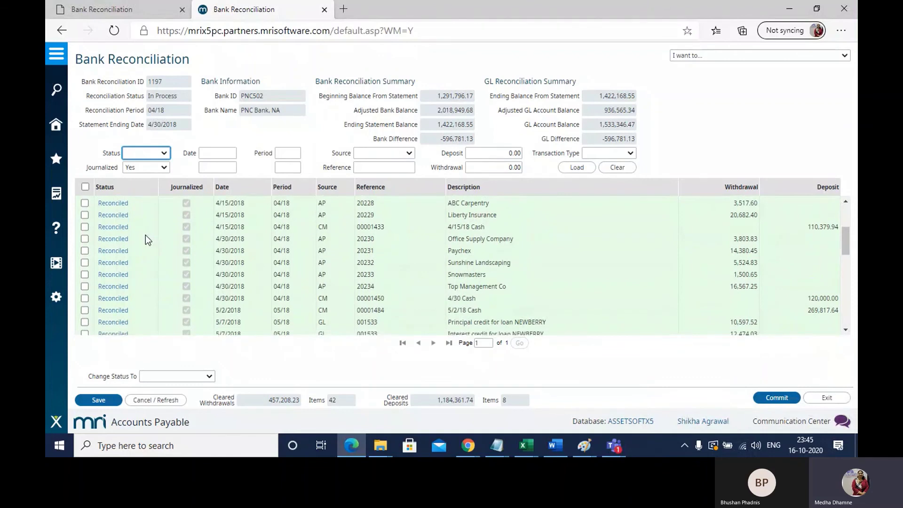
scroll(146, 235, "down", 3)
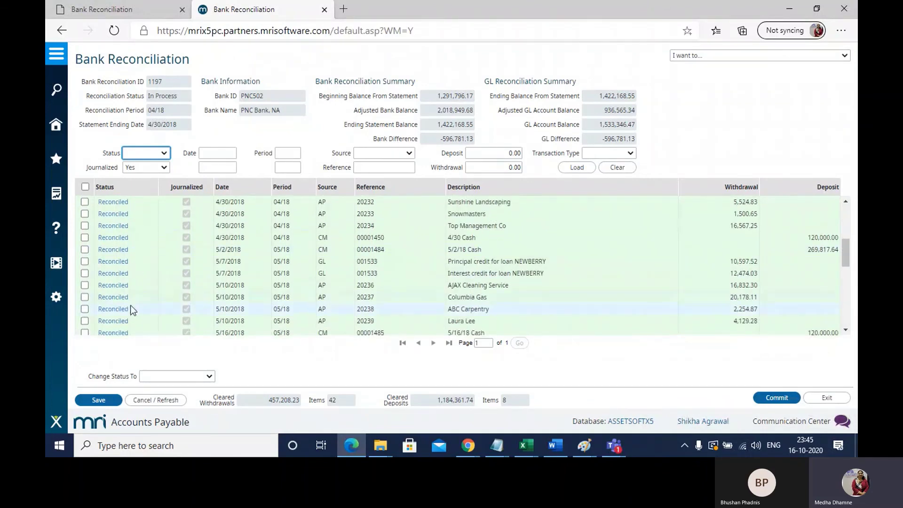
scroll(130, 309, "down", 4)
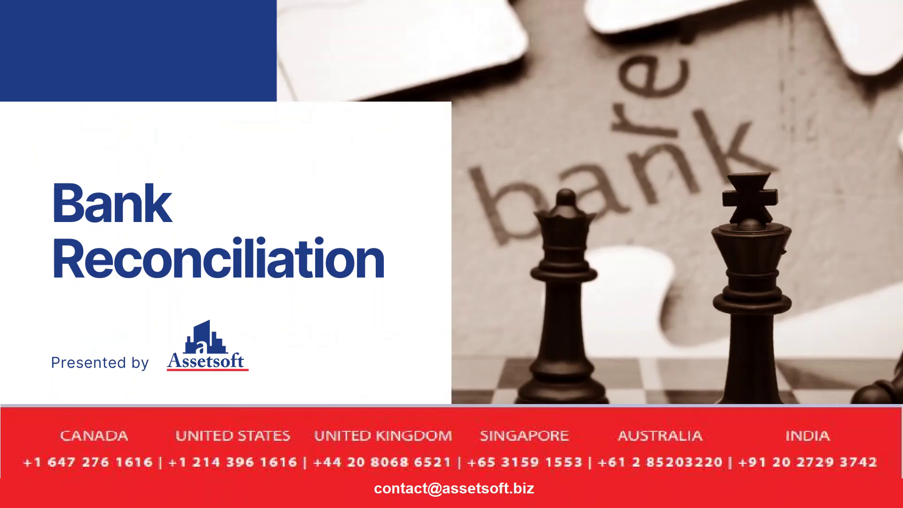